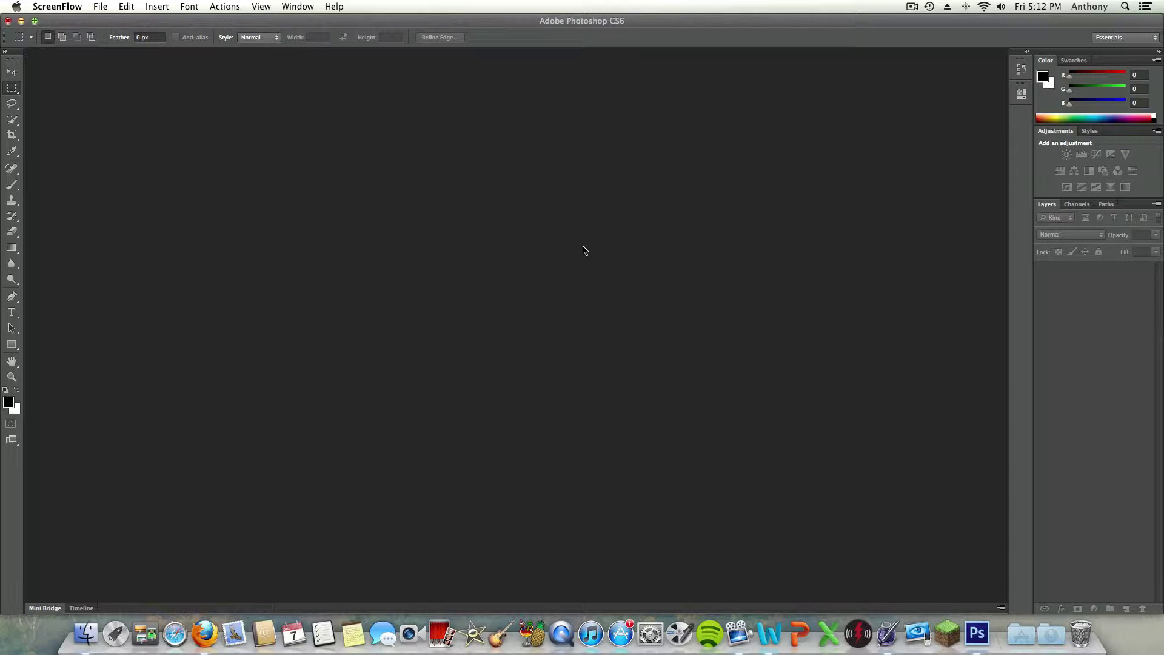
Open the Open dialog at the Desktop folder and select blue-flower.jpg
left_click(100, 6)
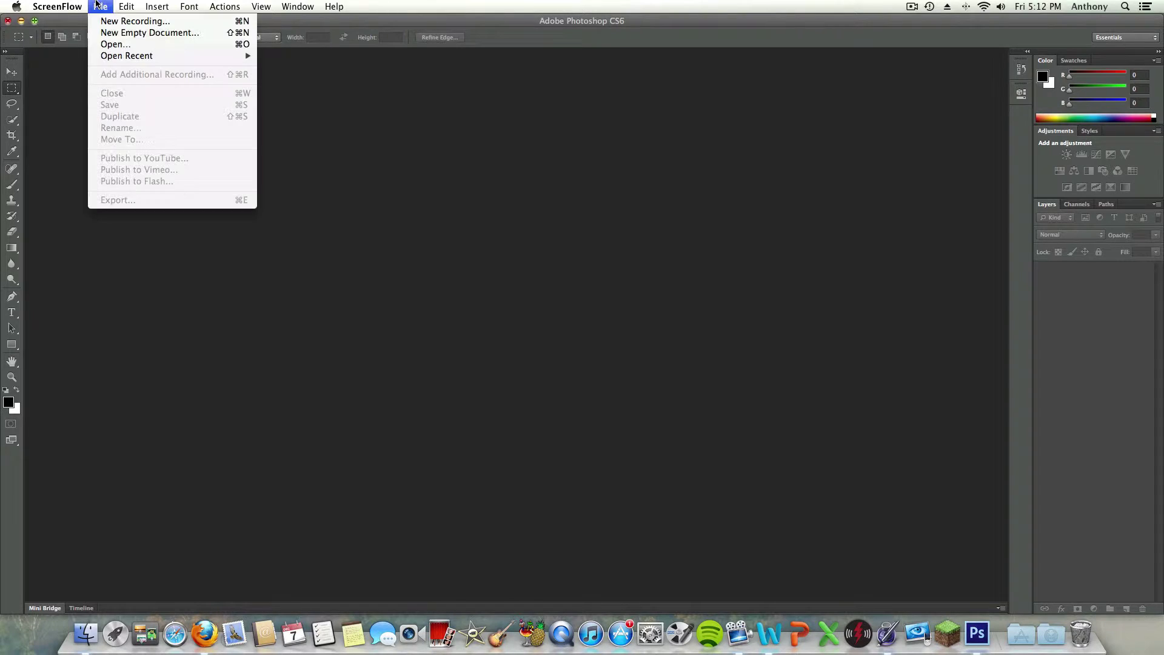
left_click(110, 44)
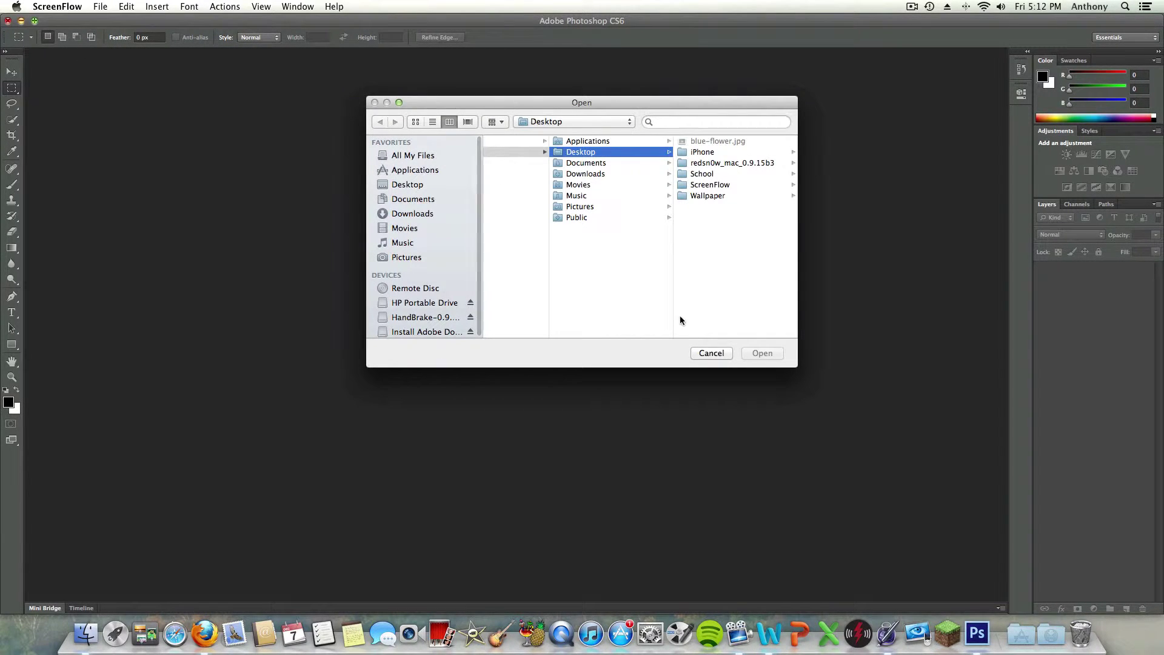
left_click(711, 354)
left_click(538, 301)
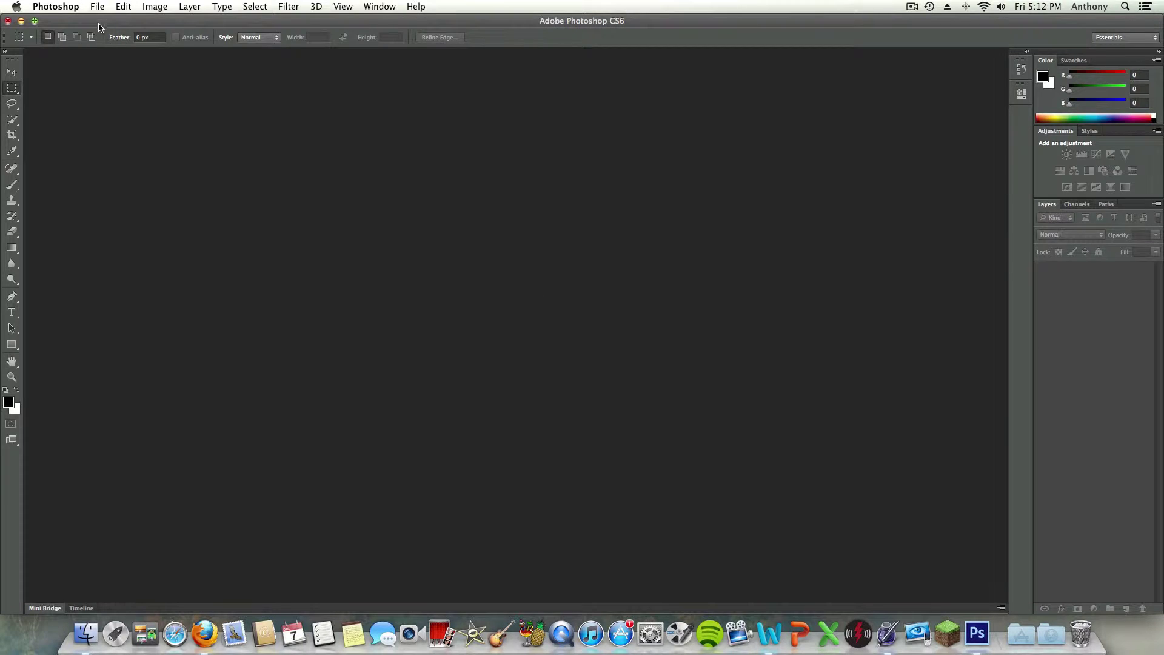
left_click(99, 5)
left_click(309, 156)
key("super+o")
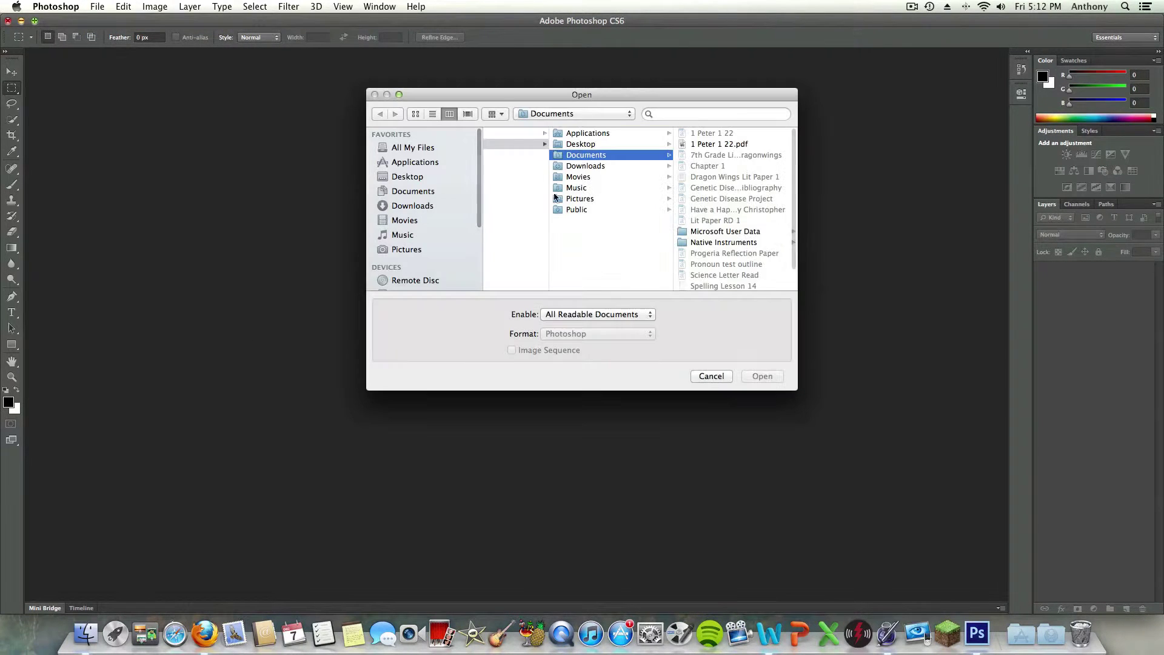
left_click(579, 145)
left_click(736, 135)
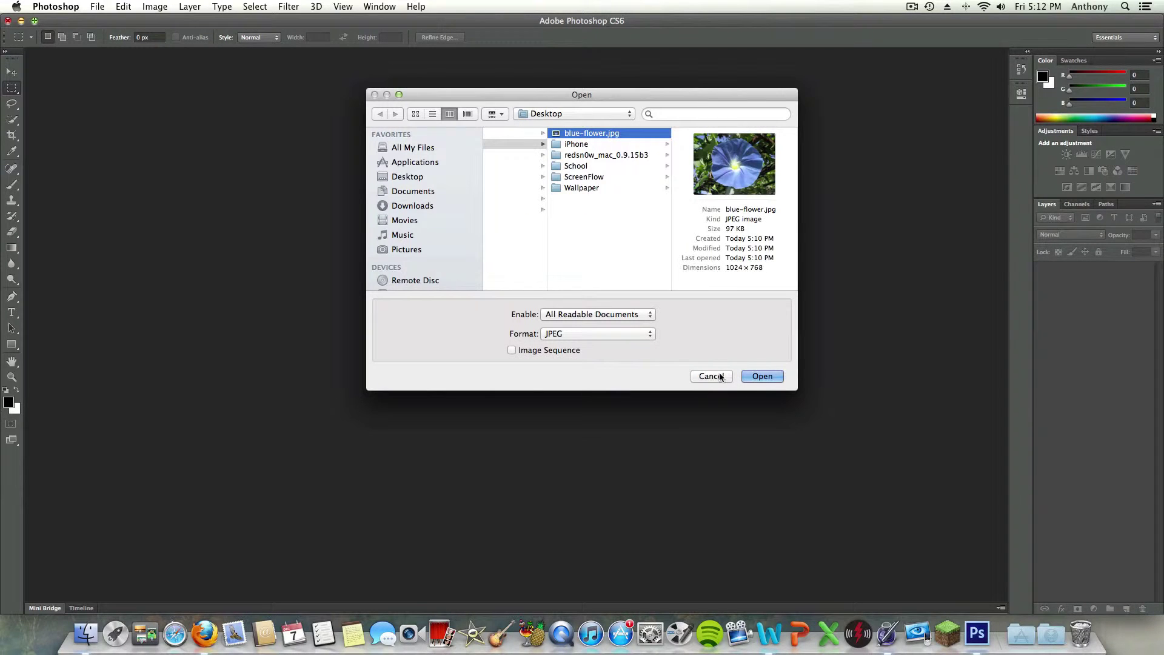
Load blue-flower.jpg (1024 × 768) so it opens as a single Background layer
left_click(767, 377)
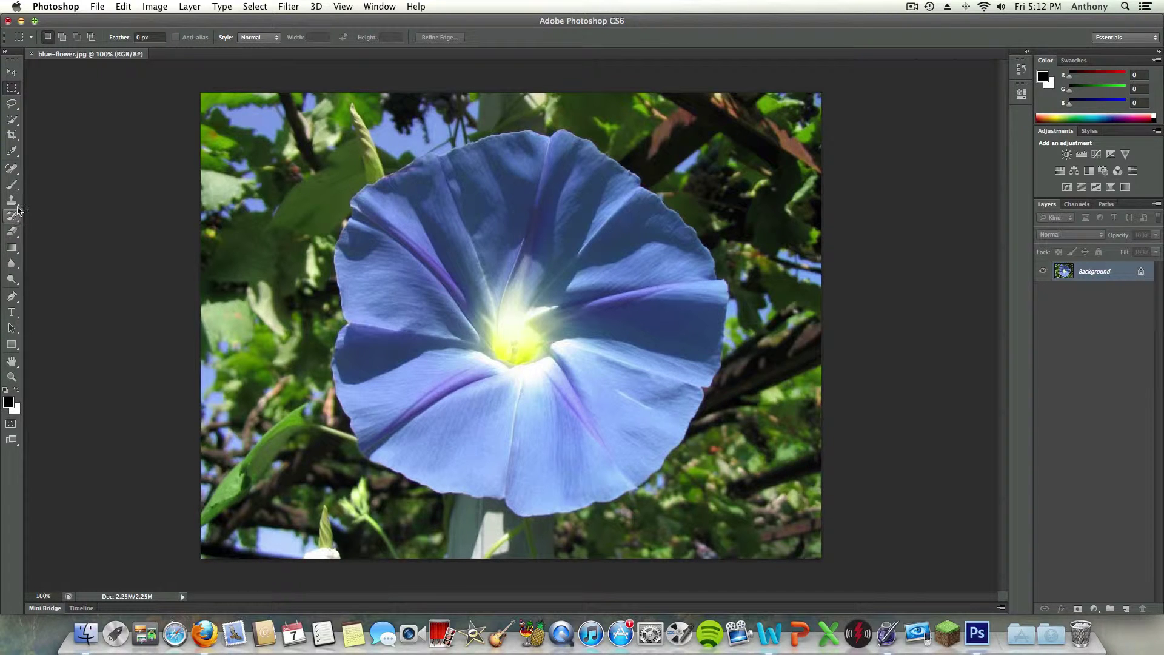
left_click(12, 185)
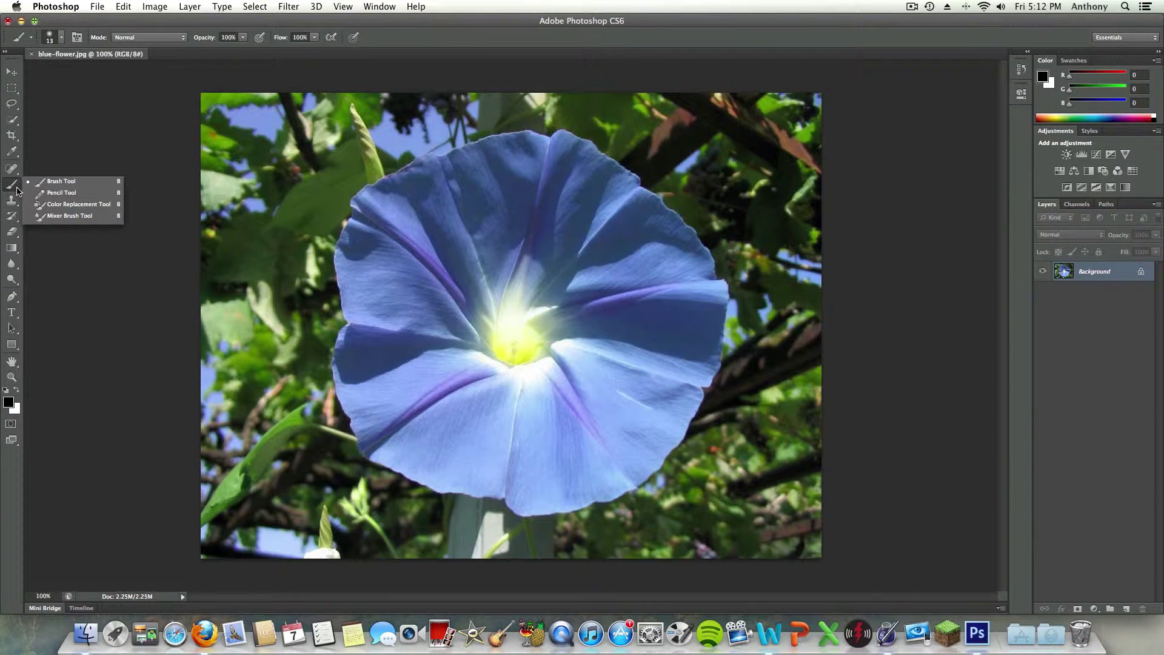
left_click(46, 135)
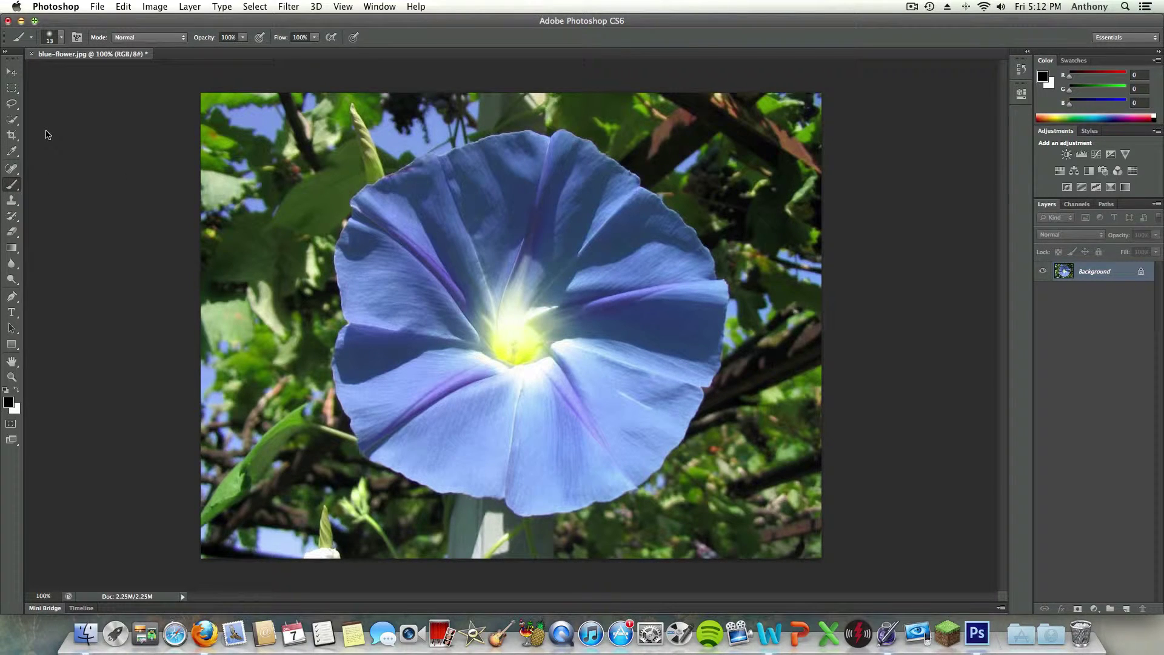
With the Pen tool, place anchors down the flower's left petal edge to the lower left
left_click(12, 297)
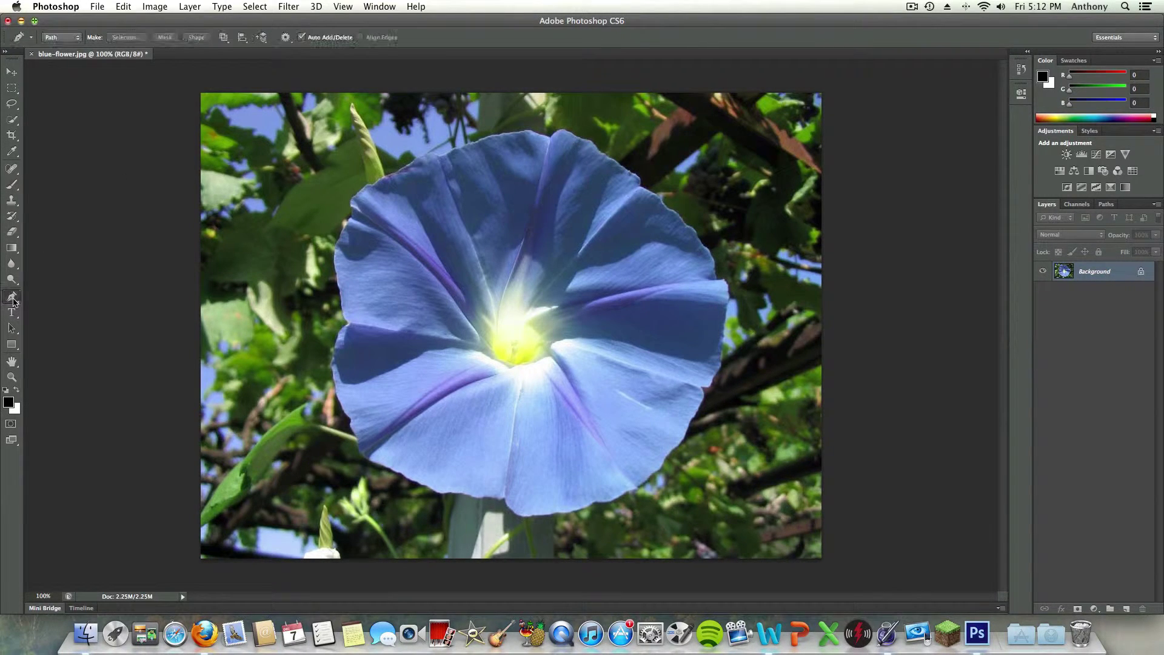
left_click(333, 253)
left_click(332, 263)
left_click(336, 276)
left_click(339, 290)
left_click(340, 308)
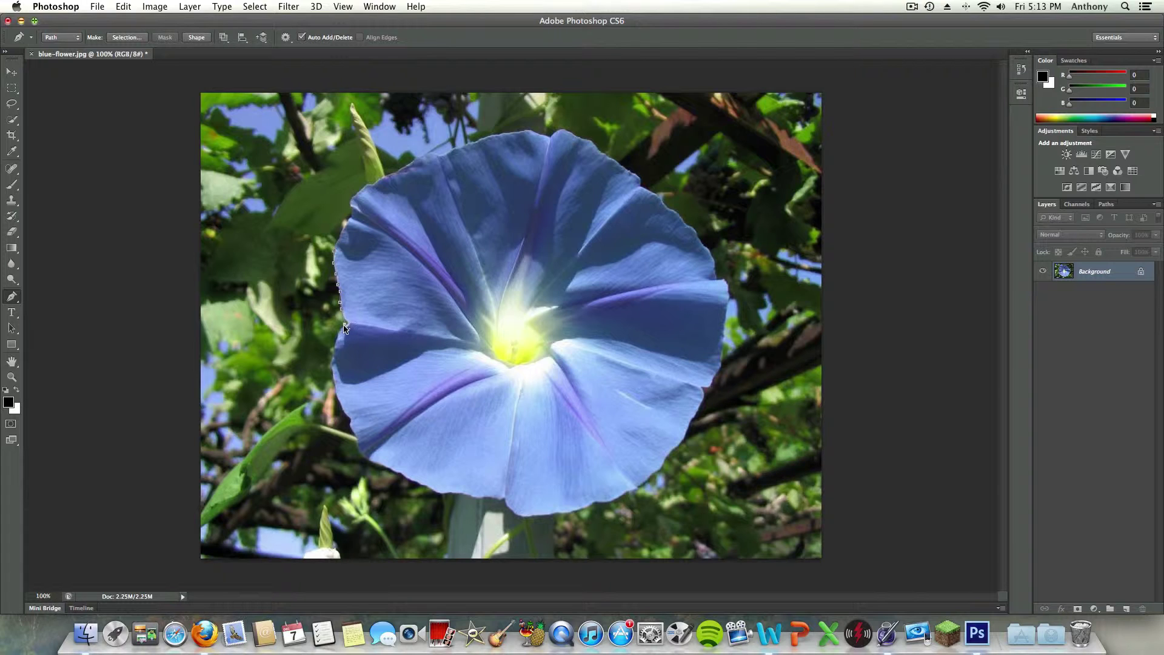
left_click(343, 325)
left_click(332, 354)
left_click(332, 380)
left_click(338, 404)
left_click(348, 420)
left_click(351, 431)
left_click(356, 441)
left_click(364, 458)
Continue the path with anchors along the flower's bottom edge
left_click(385, 470)
left_click(418, 485)
left_click(462, 497)
left_click(506, 501)
left_click(515, 513)
left_click(544, 519)
left_click(583, 512)
left_click(603, 506)
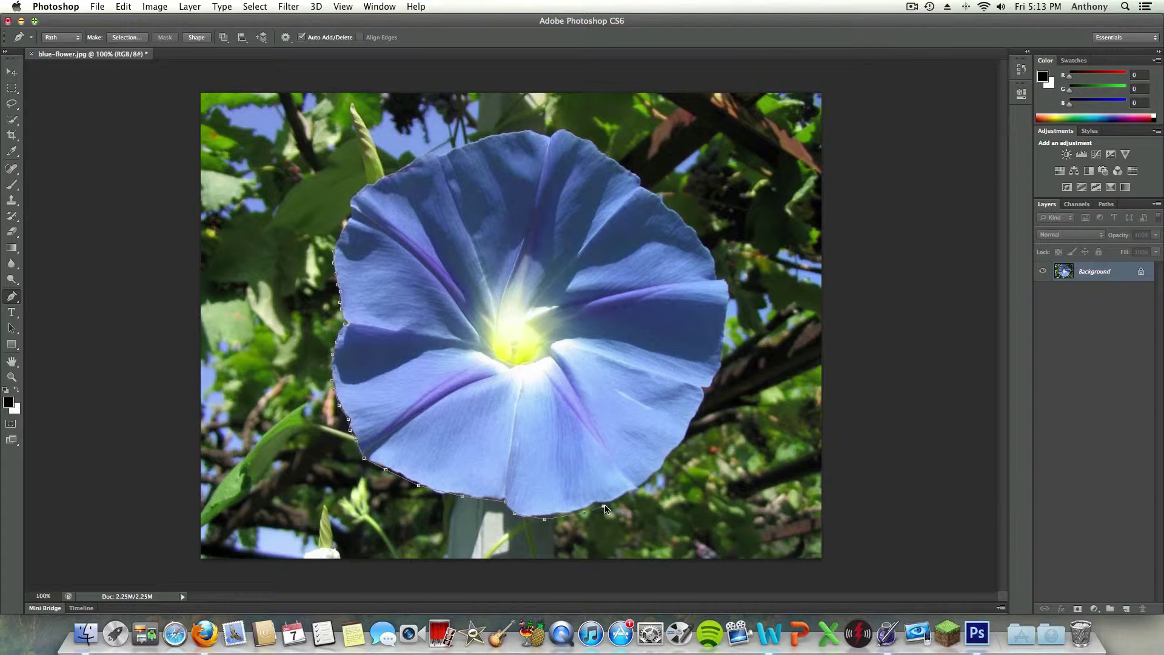
Add anchors up the right petal edge to the flower's upper right
left_click(651, 481)
left_click(675, 457)
left_click(690, 433)
left_click(702, 407)
left_click(721, 374)
left_click(729, 346)
left_click(734, 316)
left_click(730, 292)
left_click(725, 272)
left_click(708, 243)
left_click(681, 212)
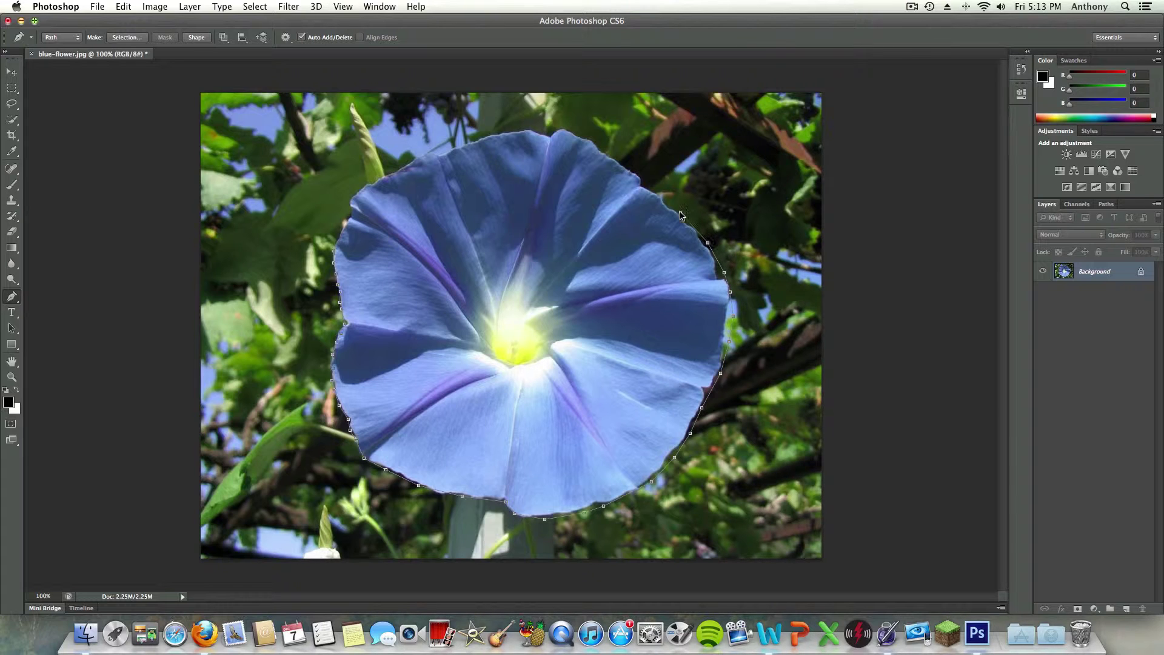
Trace the top and upper-left edges and close the path at its starting point
left_click(649, 180)
left_click(608, 145)
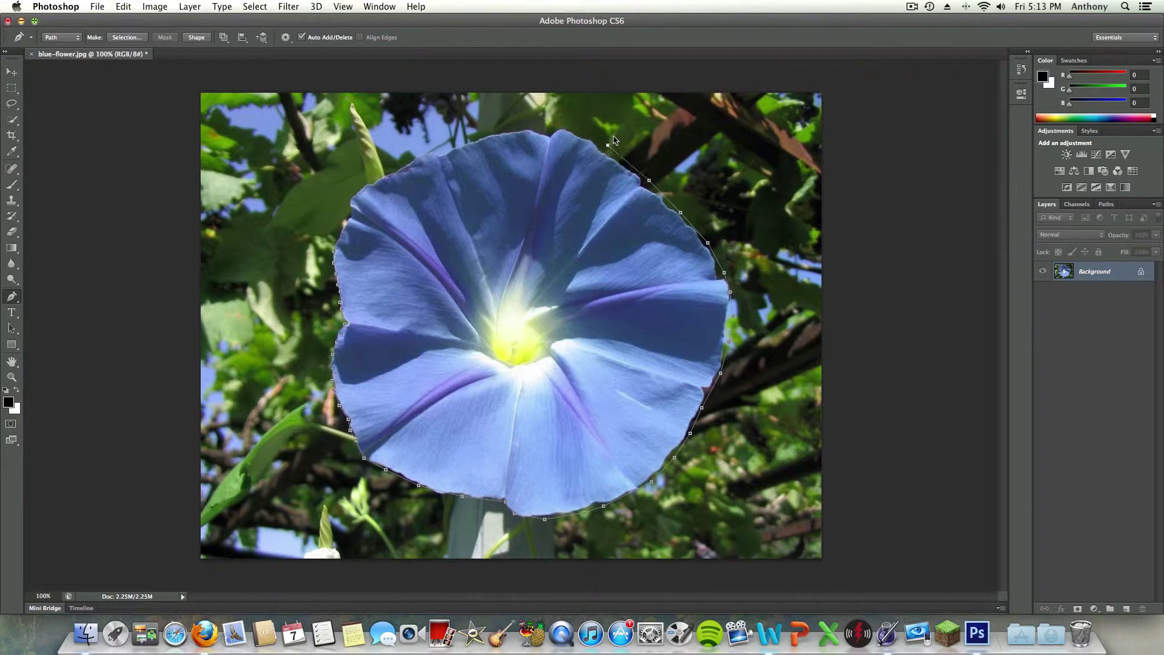
left_click(576, 131)
left_click(540, 126)
left_click(505, 127)
left_click(488, 131)
left_click(457, 139)
left_click(428, 150)
left_click(385, 164)
left_click(354, 189)
left_click(339, 212)
left_click(329, 252)
Make a selection from the flower path with a Feather Radius of 4 pixels
right_click(332, 231)
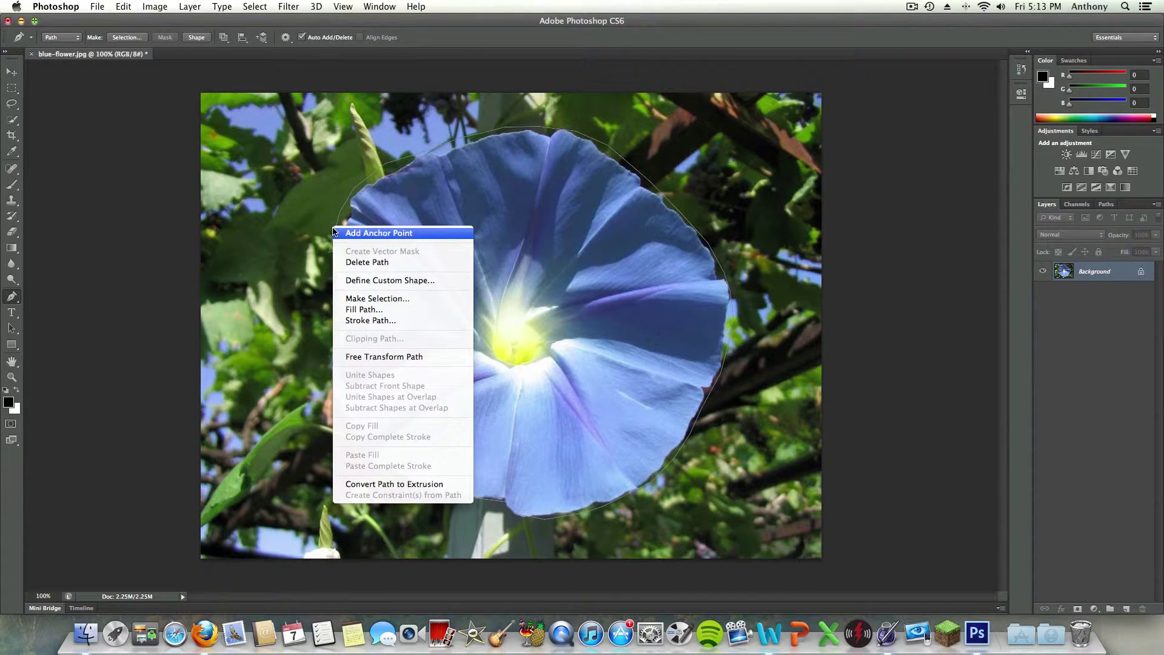
left_click(368, 299)
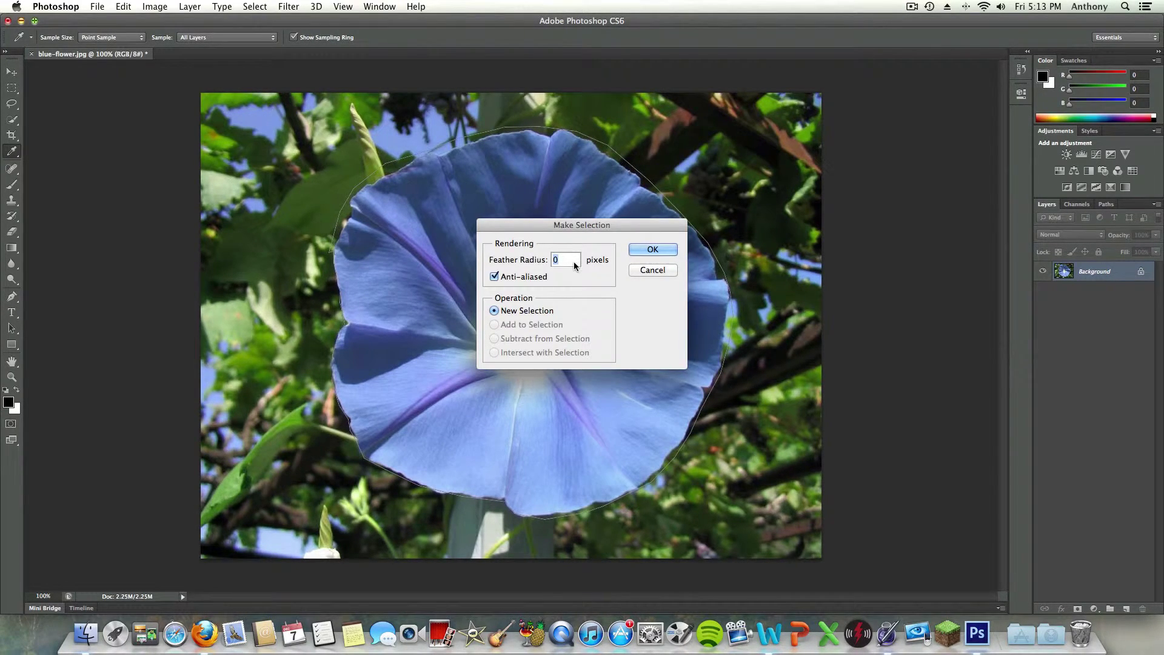
type("4")
left_click(654, 248)
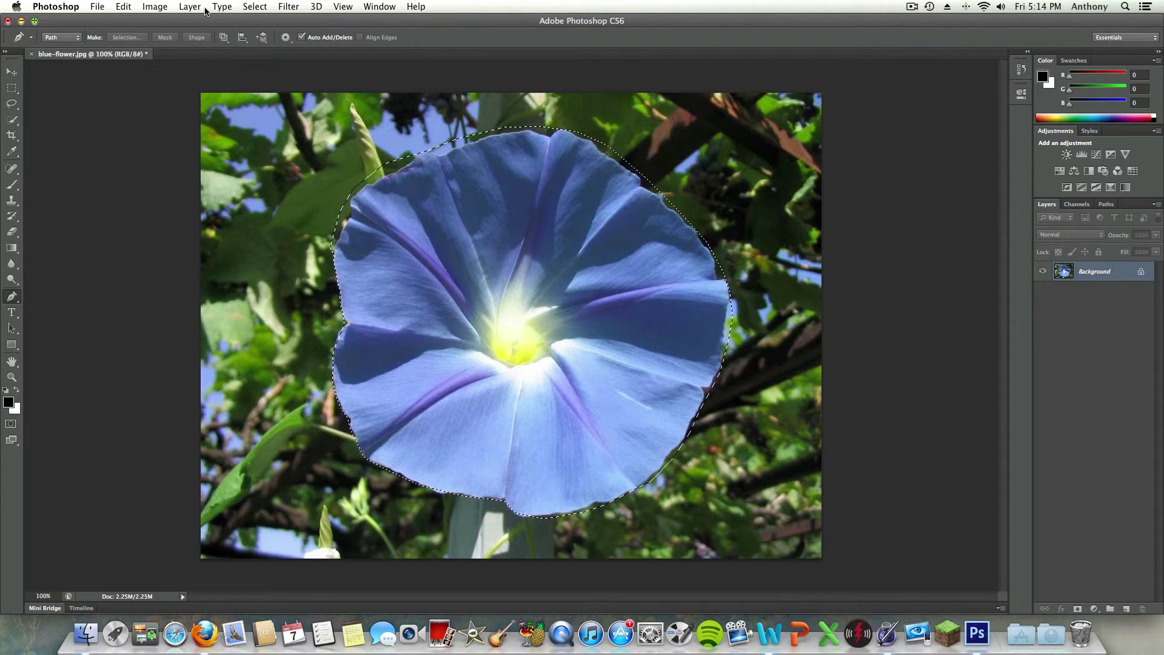
Invert the selection and apply a 9.3-pixel Gaussian Blur to the background
left_click(258, 5)
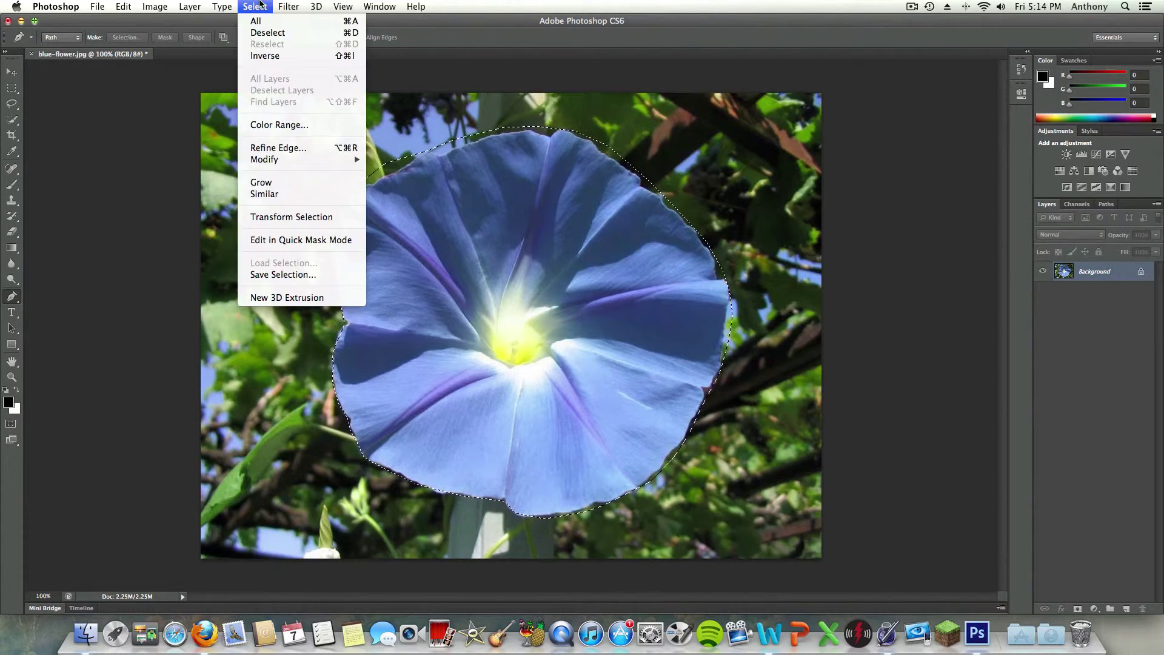
left_click(257, 55)
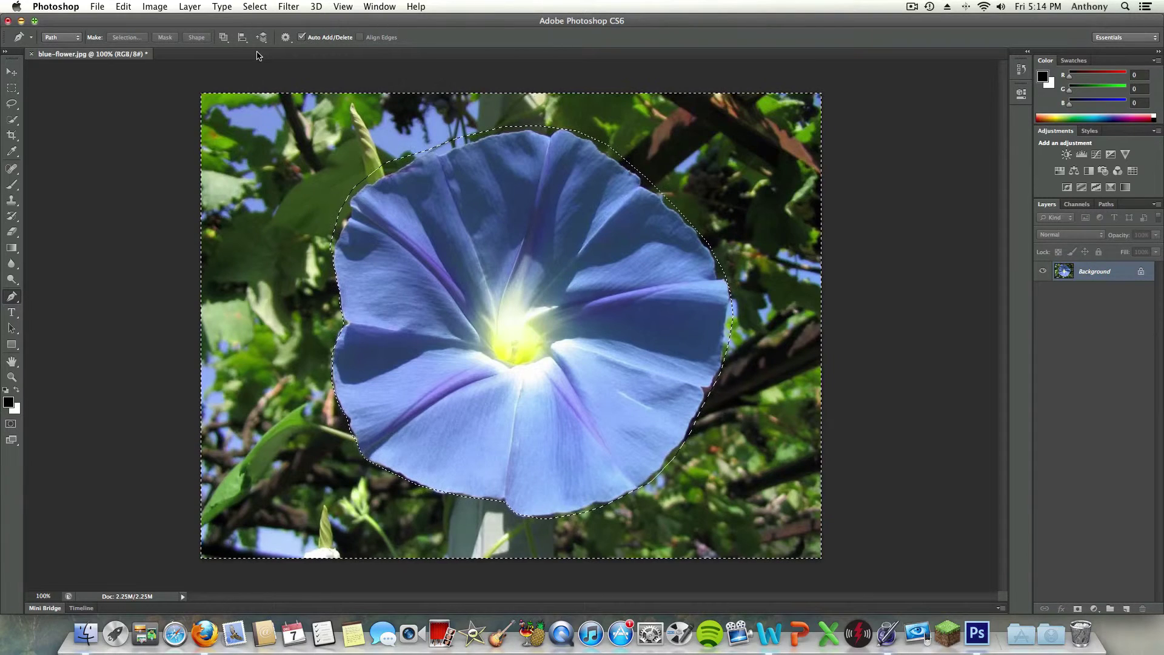
left_click(285, 8)
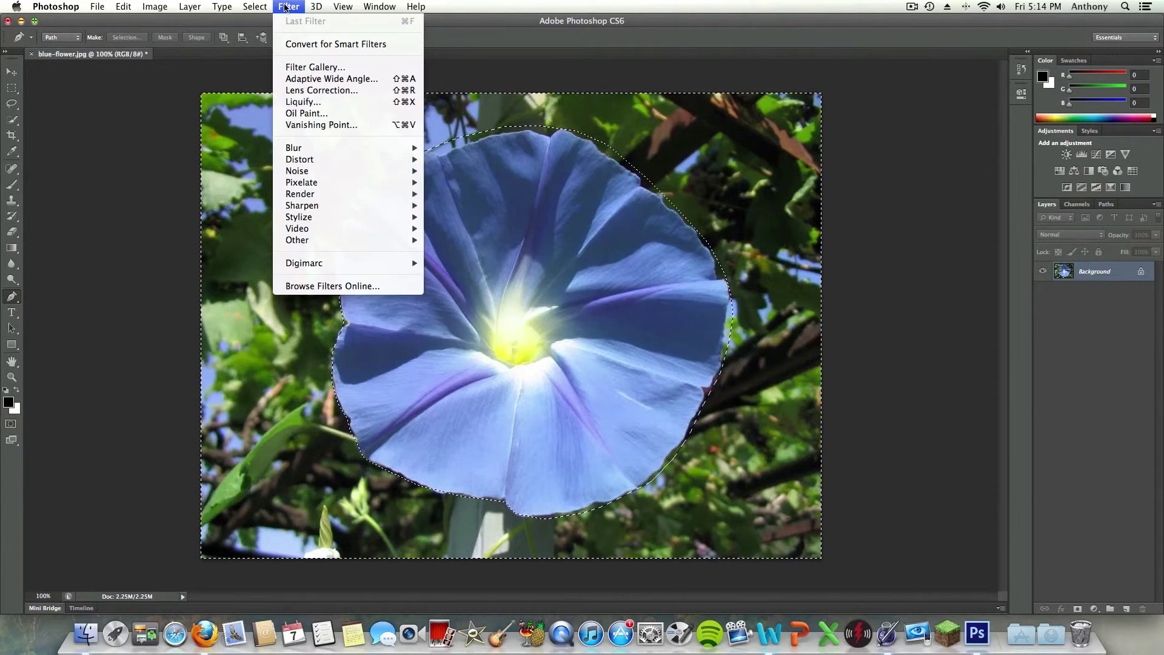
mouse_move(298, 149)
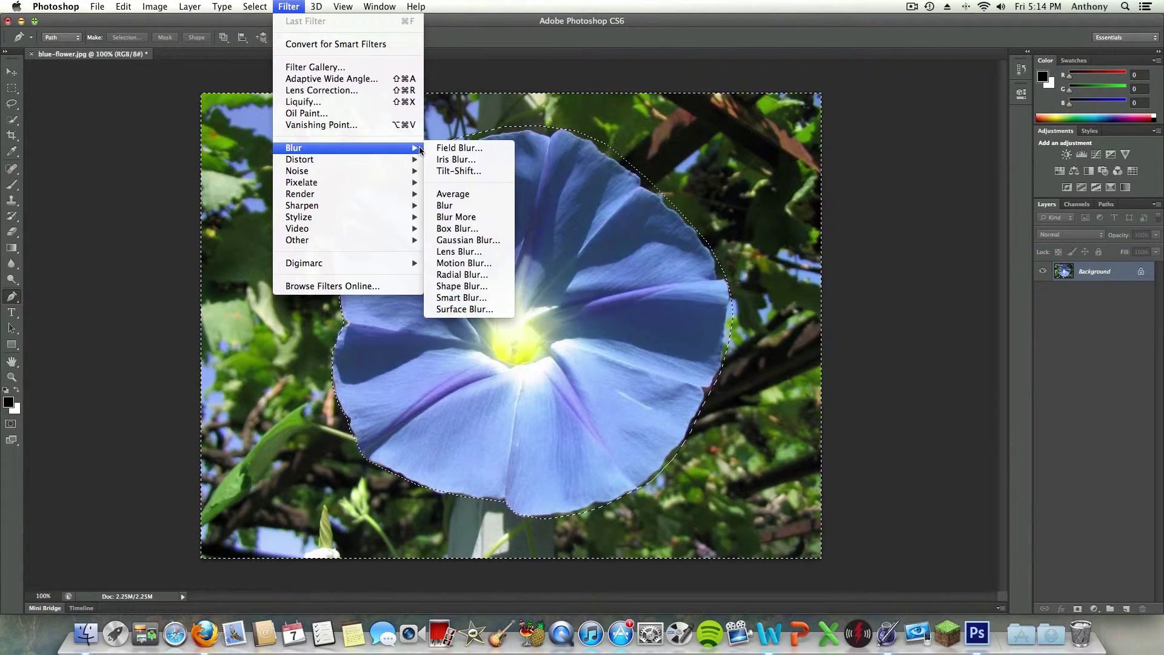
left_click(467, 240)
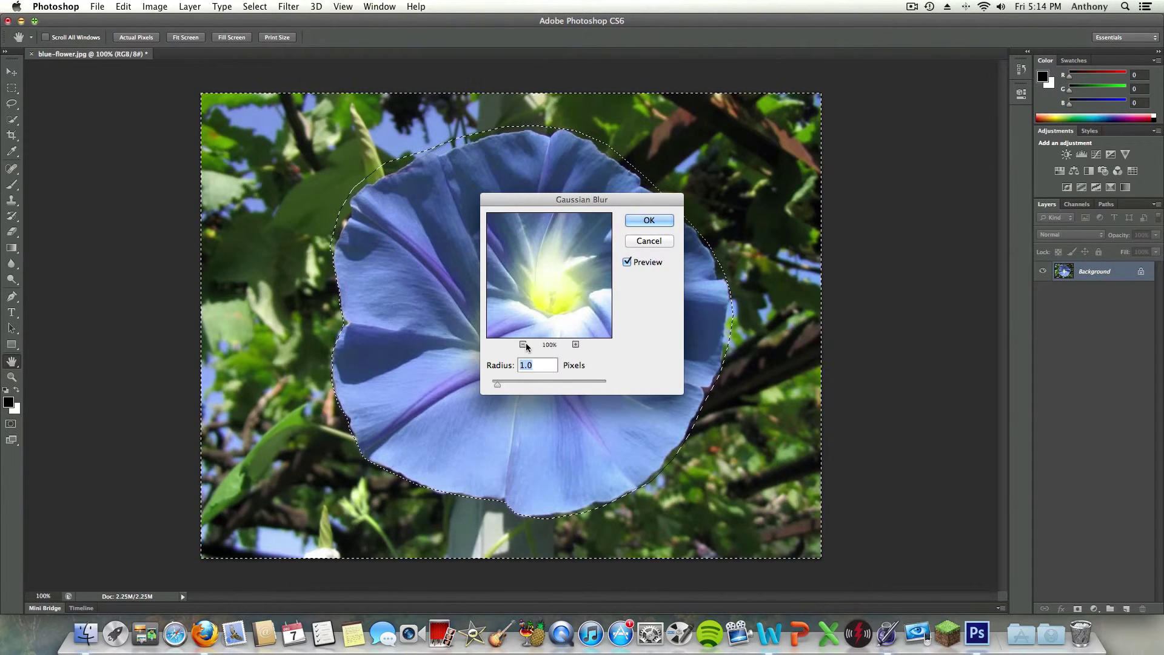
left_click(523, 344)
left_click(523, 345)
left_click(524, 344)
left_click(523, 345)
left_click(523, 344)
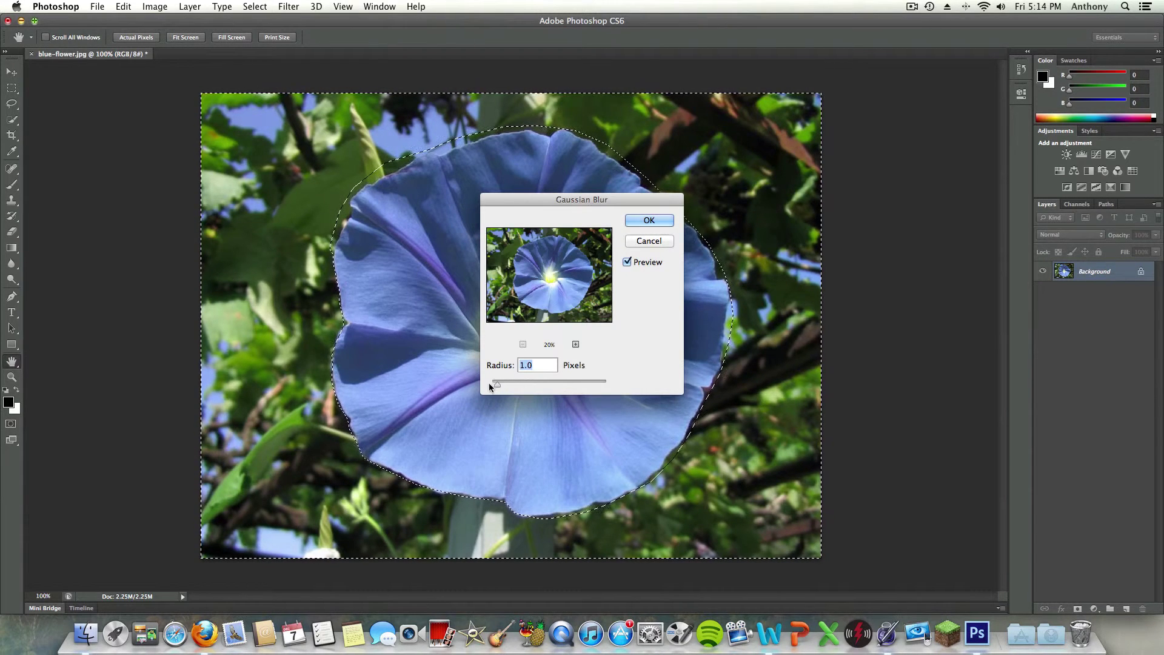
left_click_drag(496, 383, 536, 397)
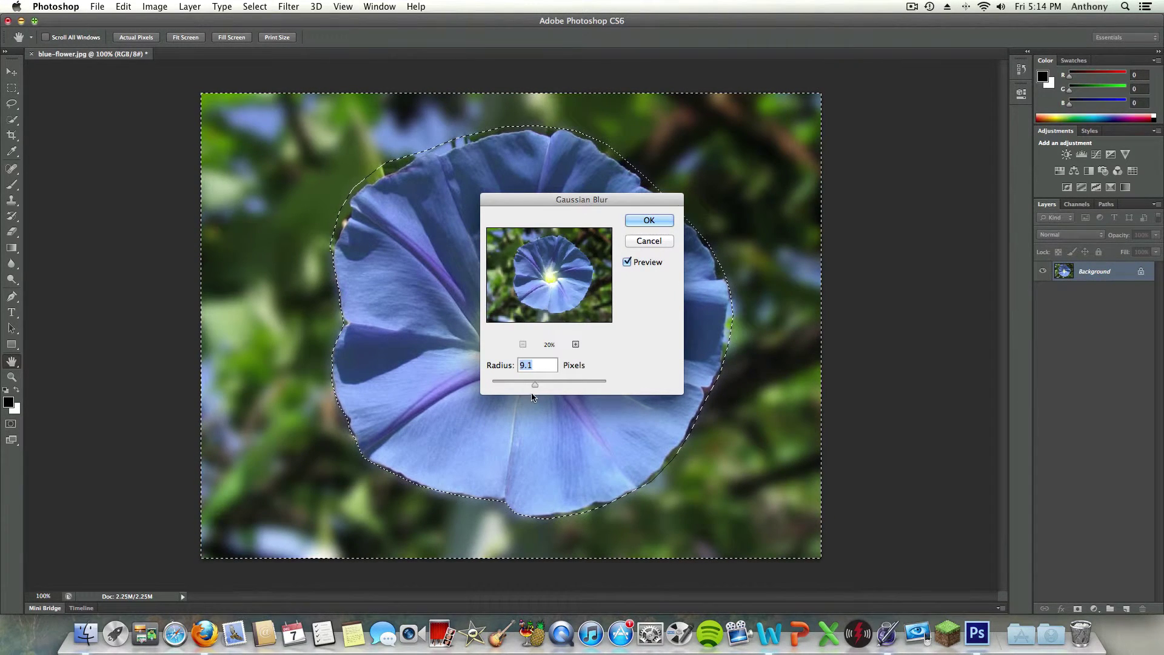
left_click_drag(536, 389, 536, 390)
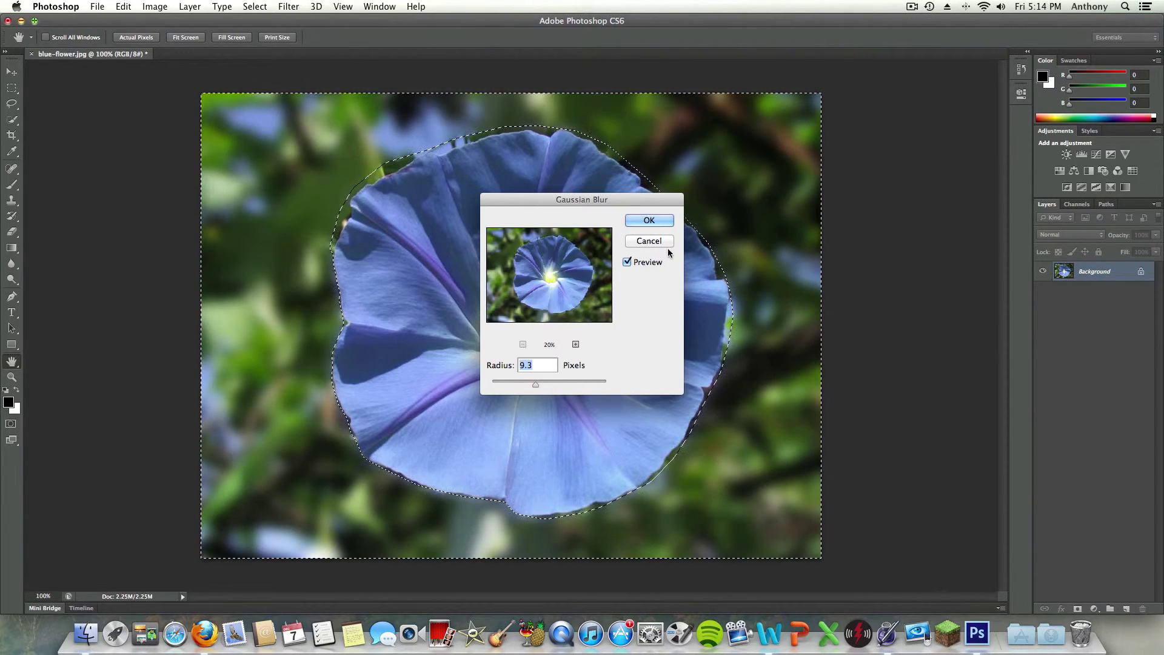
left_click(649, 221)
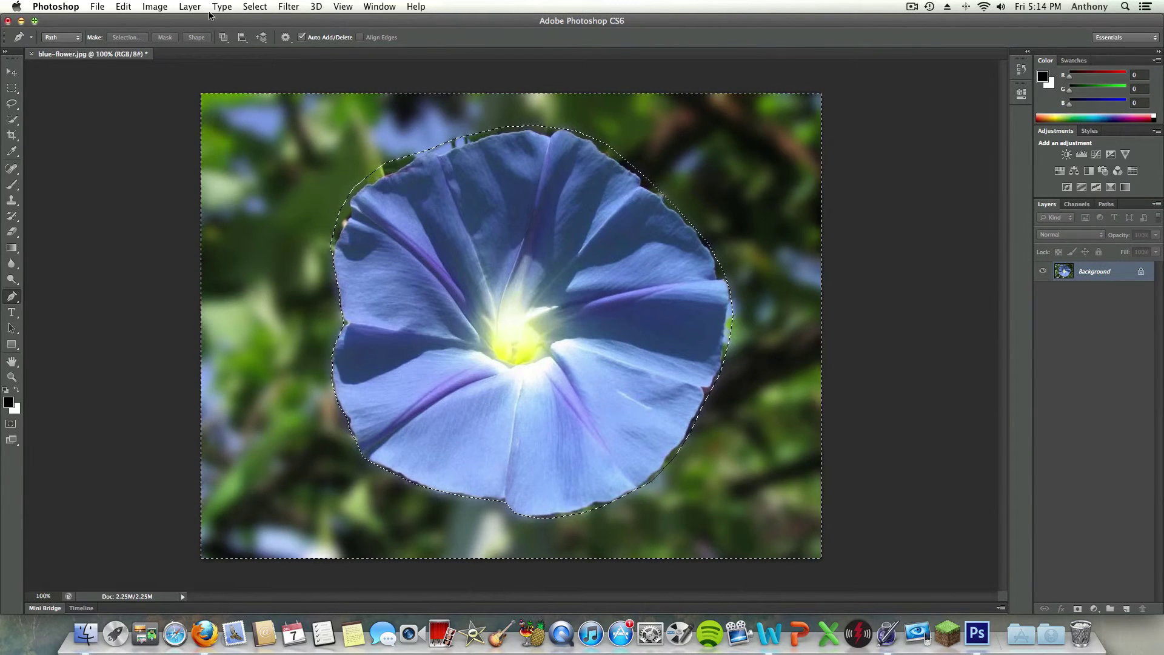
Remove the selection with Select > Deselect
left_click(255, 6)
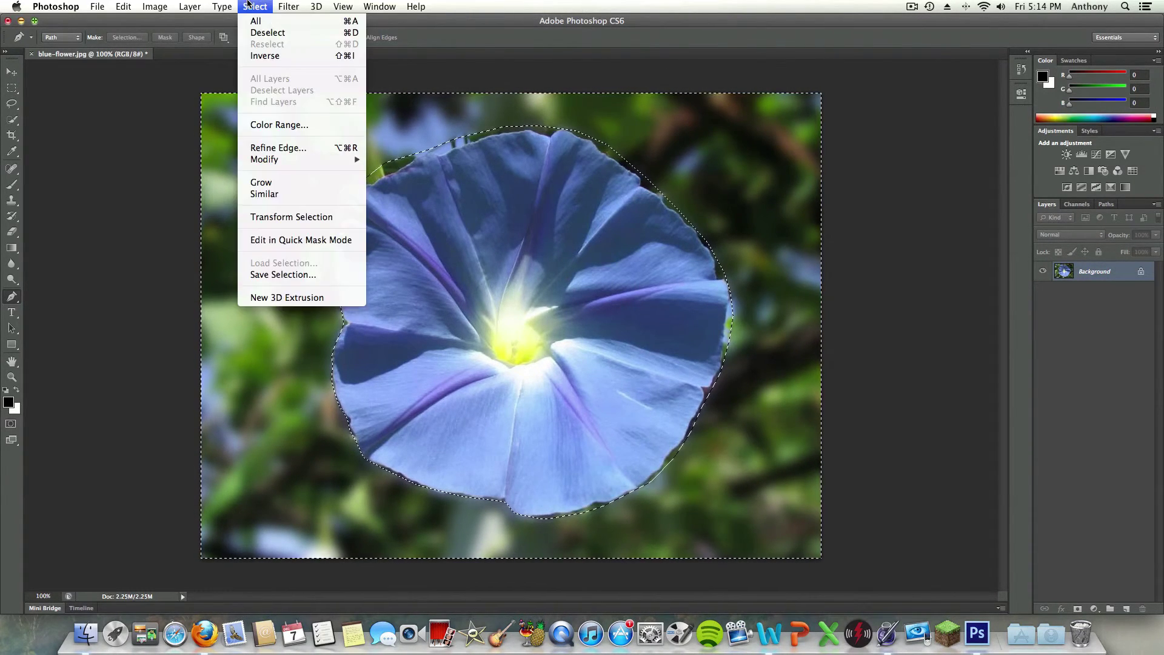
left_click(247, 34)
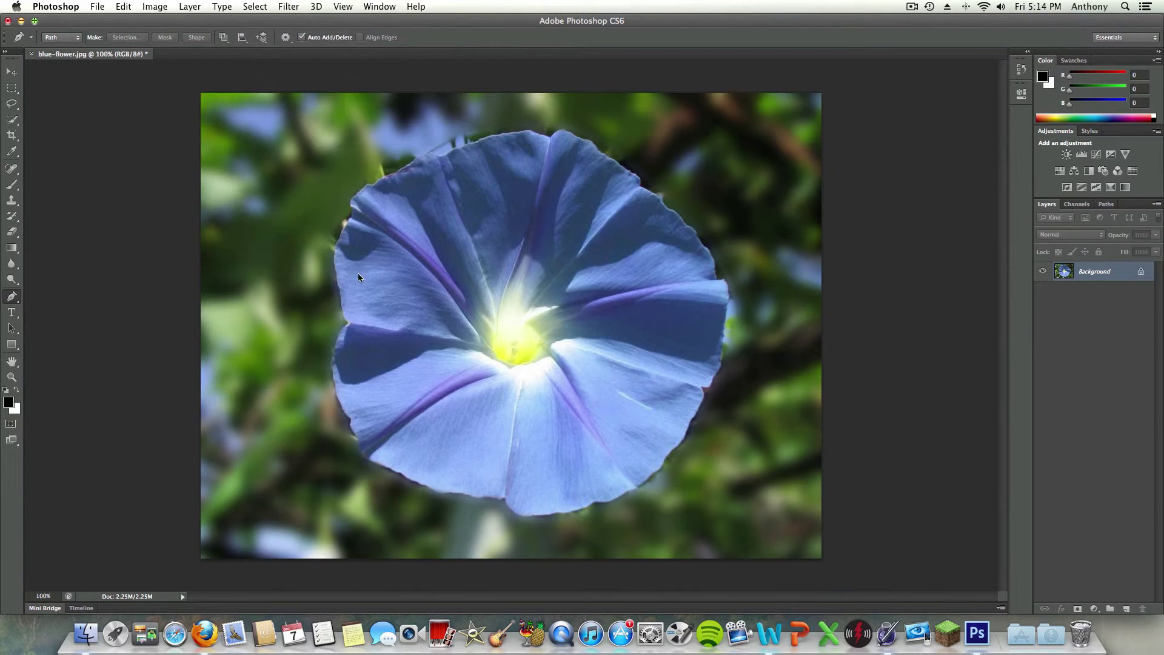